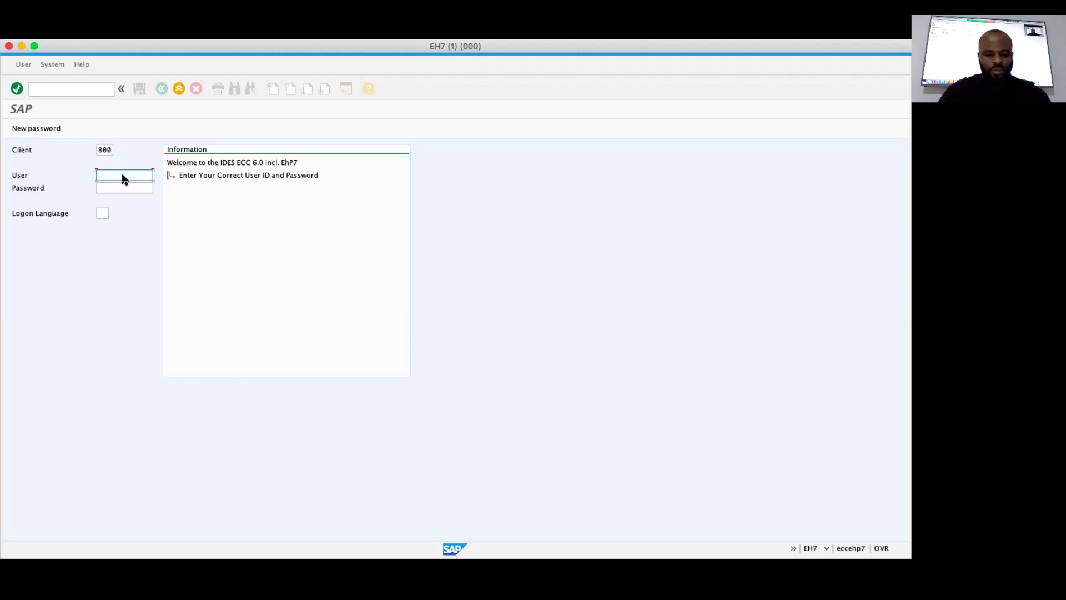
Log on to client 800 with the account's user ID and password, and continue to the SAP Easy Access screen.
text(e)
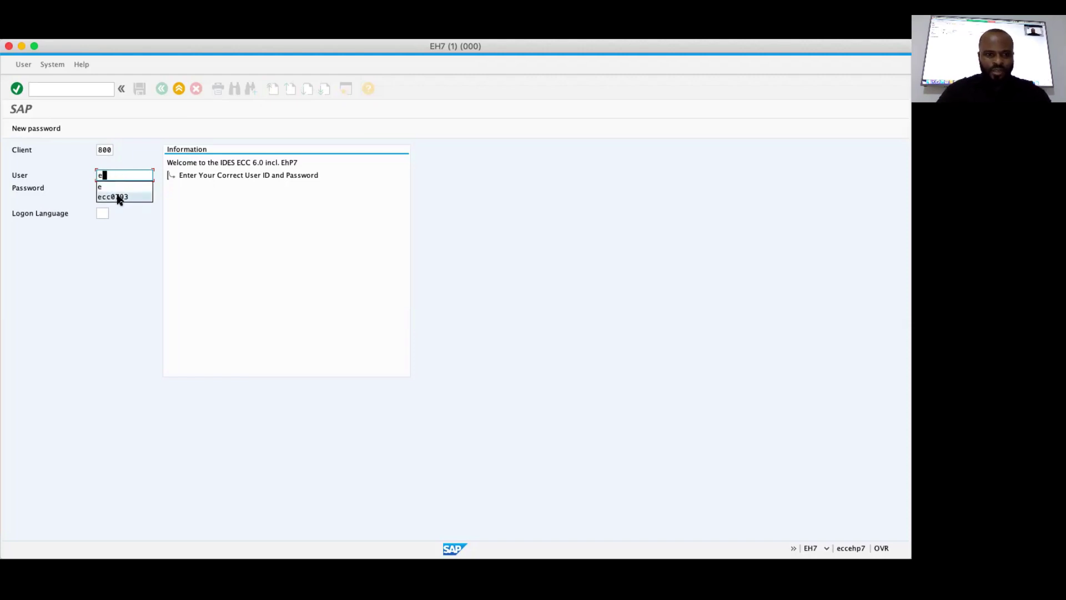
click(119, 197)
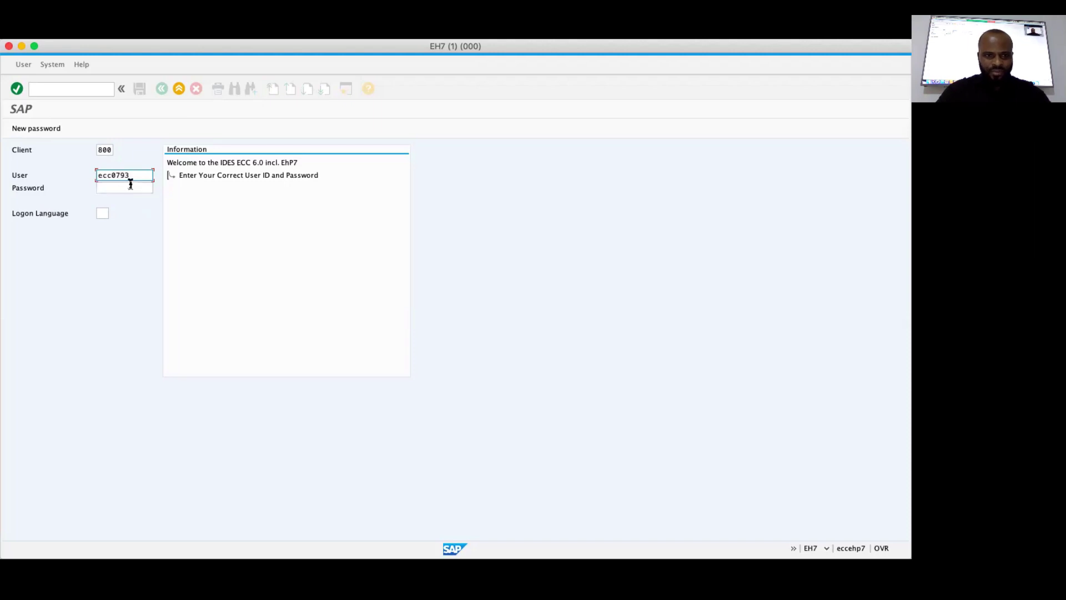
click(128, 188)
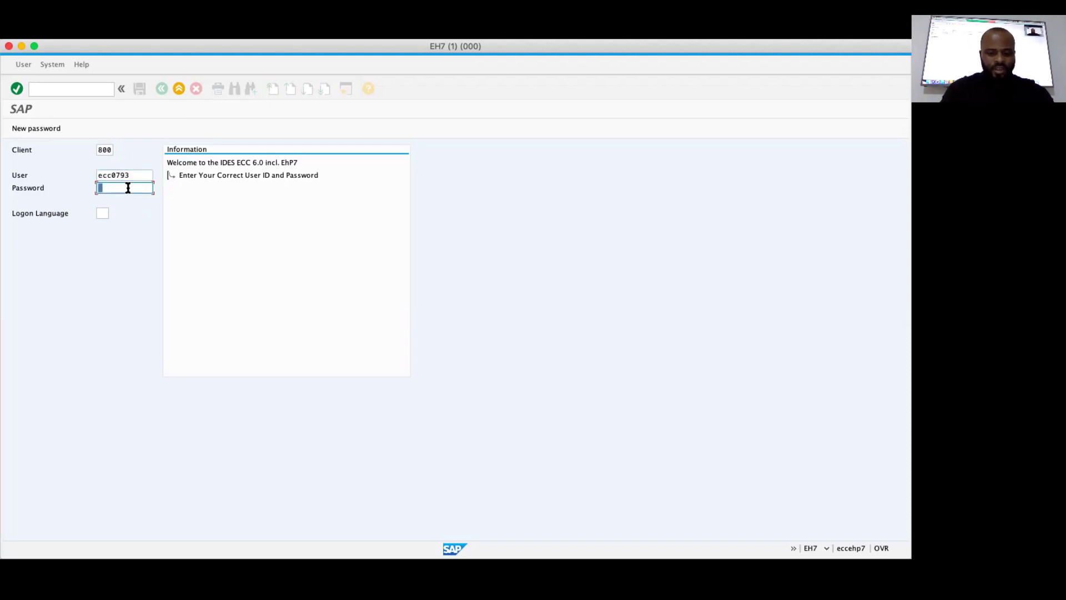
text(********)
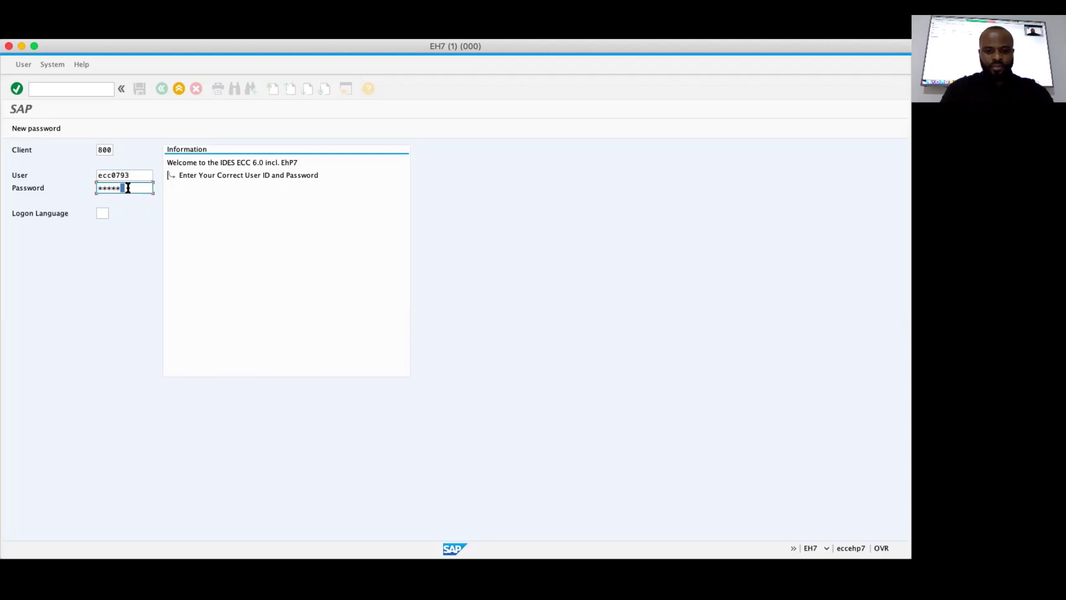
text(*)
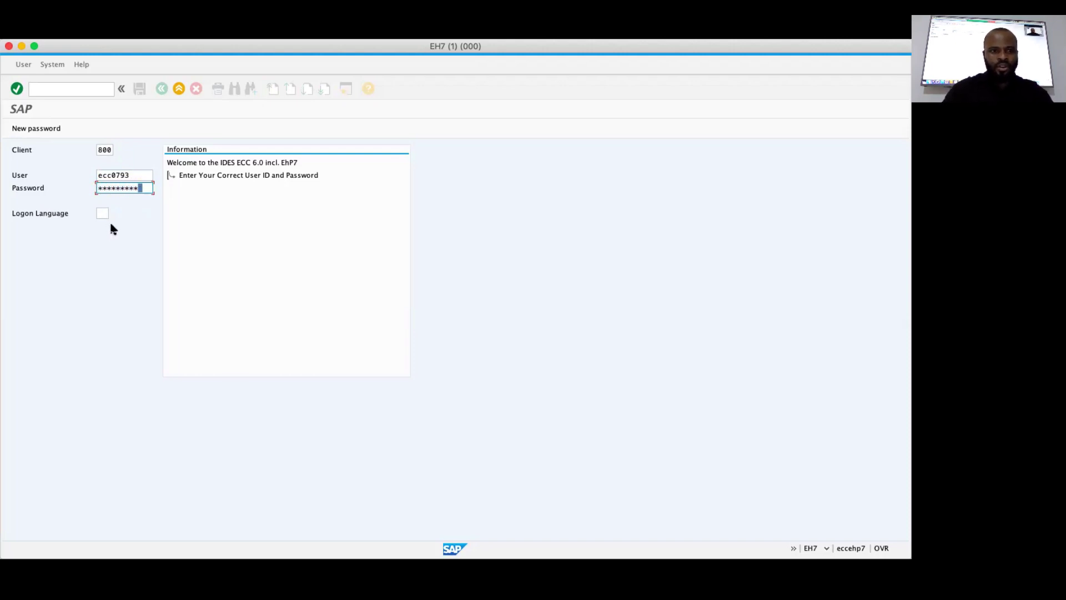
click(16, 90)
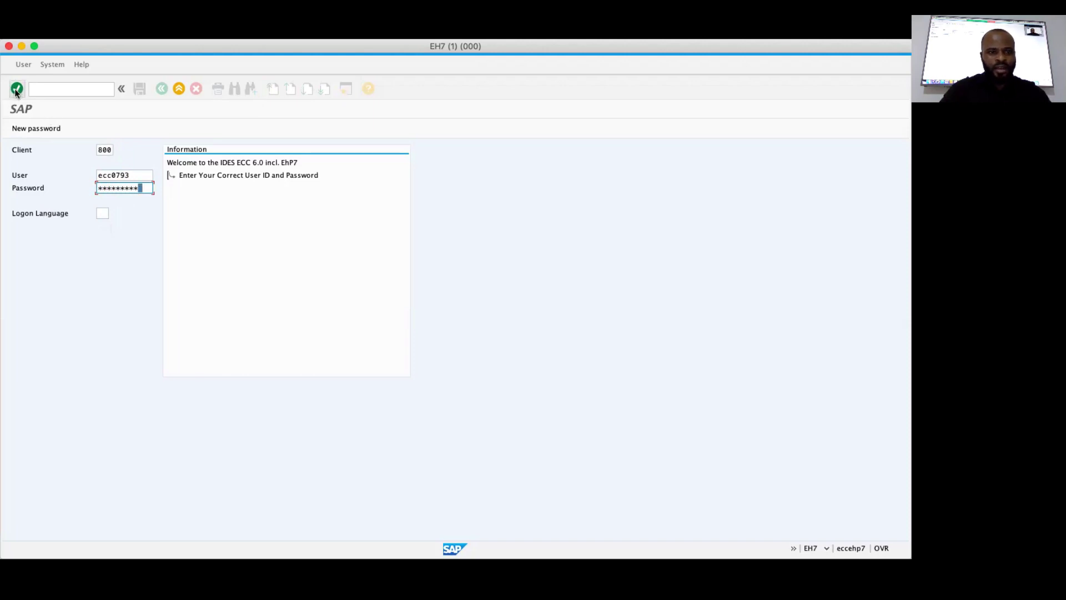
click(17, 90)
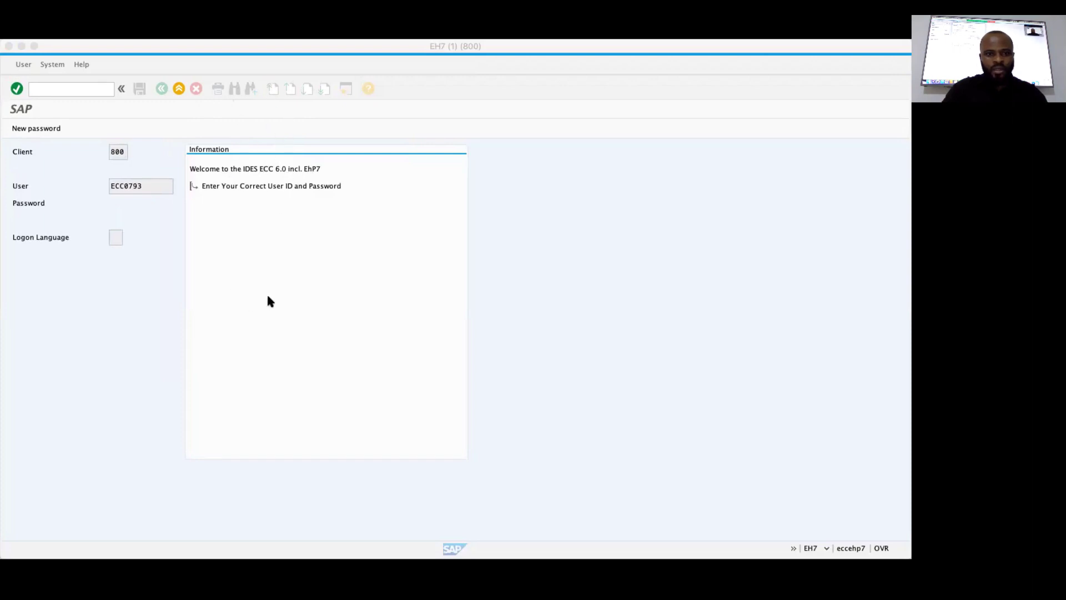
click(397, 410)
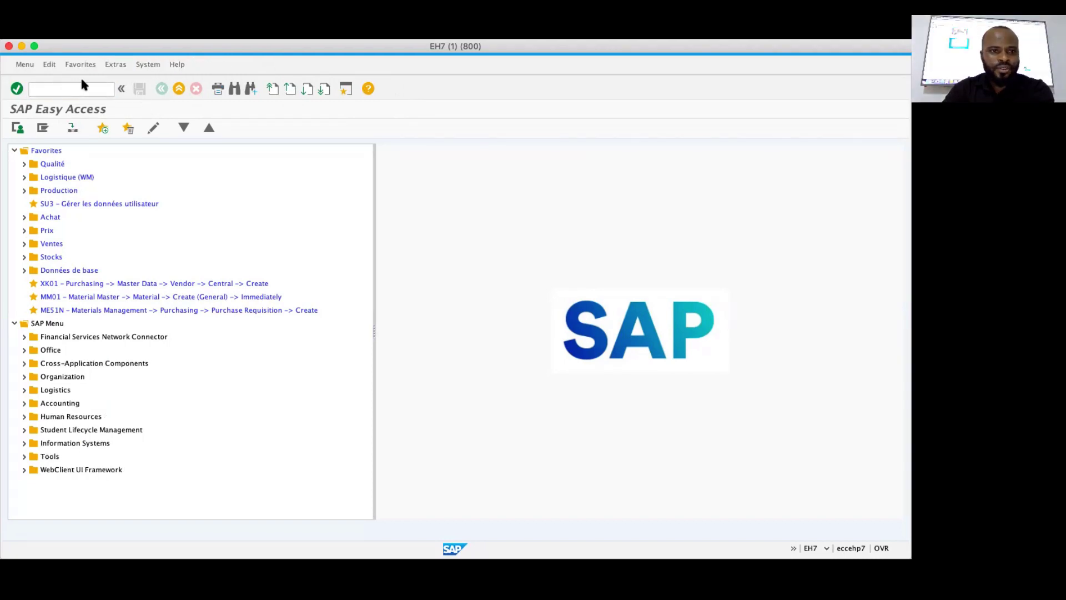
click(28, 66)
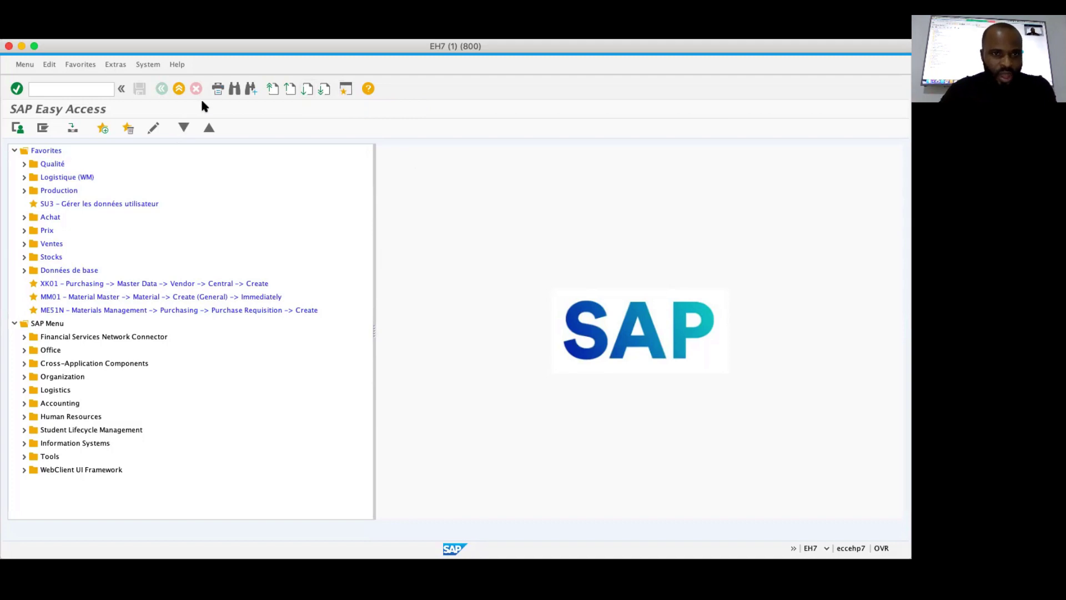
click(72, 90)
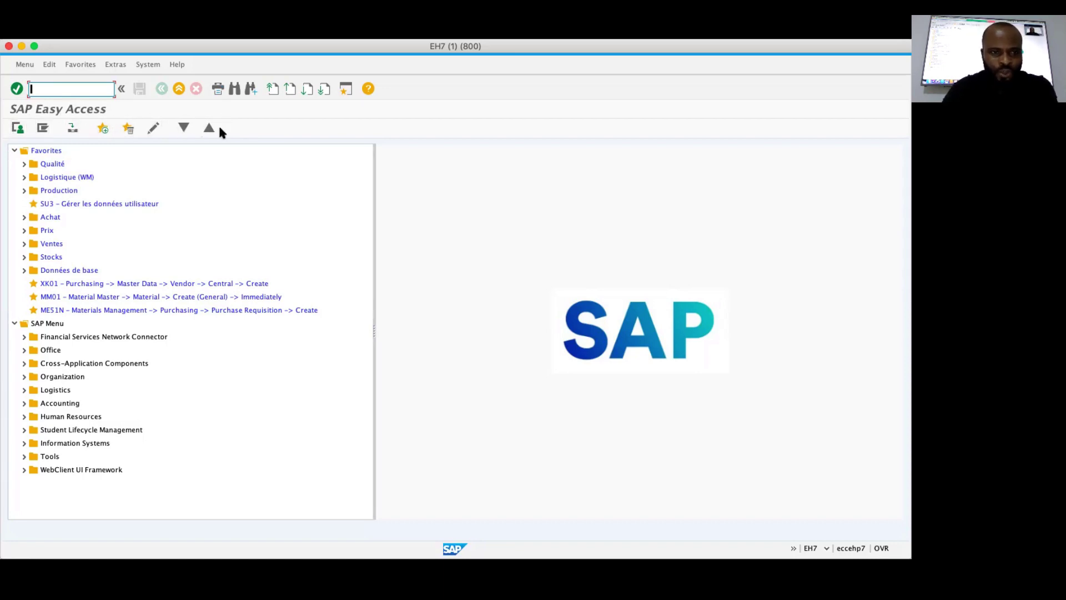
Collapse the Favorites and SAP Menu folders in the Easy Access tree, briefly checking what each contains.
click(14, 151)
click(14, 165)
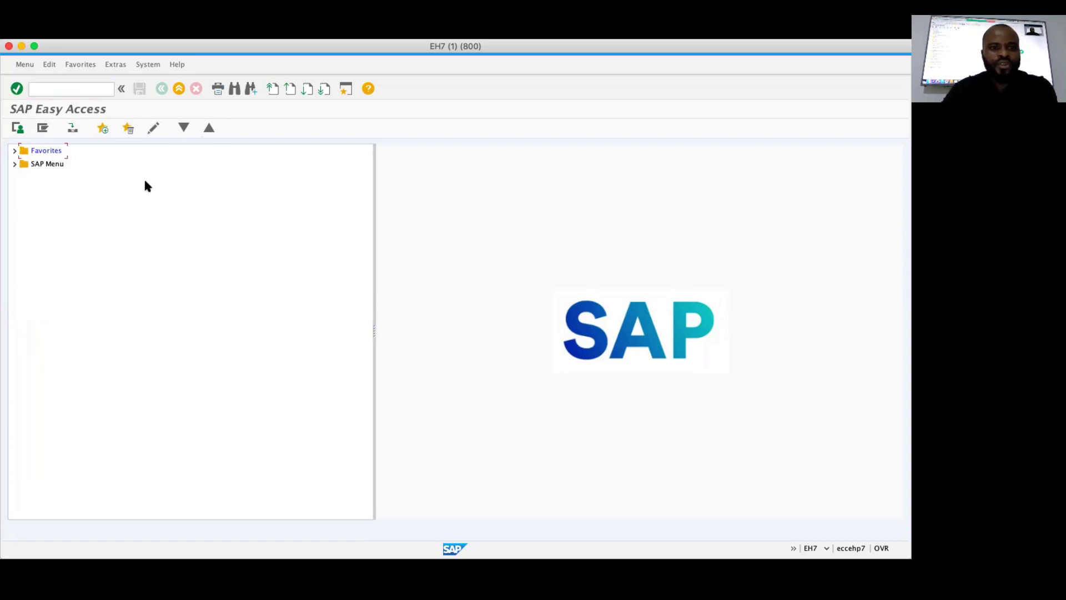
click(15, 151)
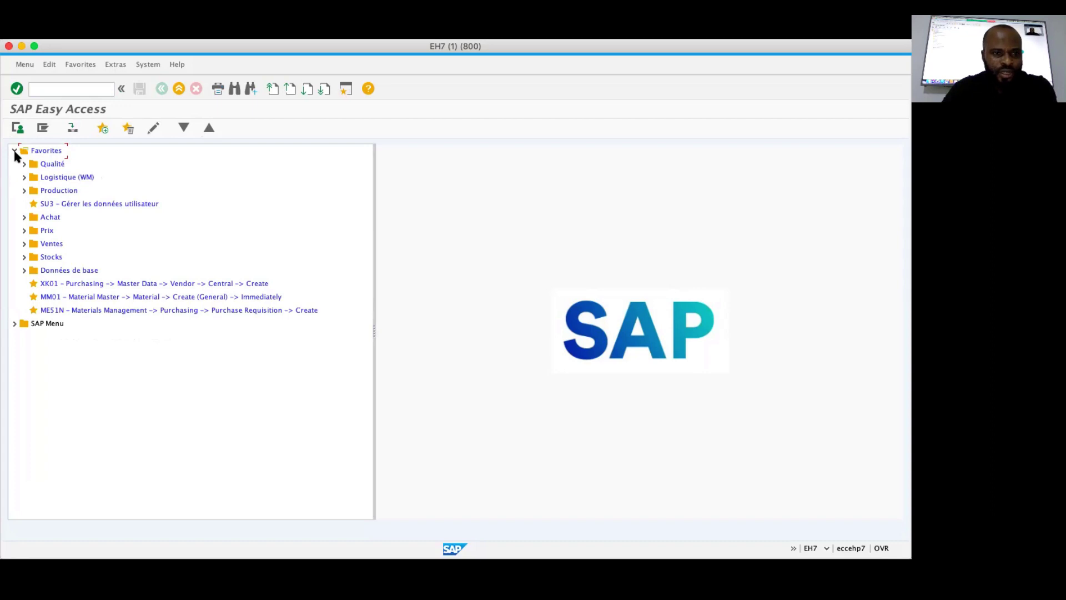
click(15, 151)
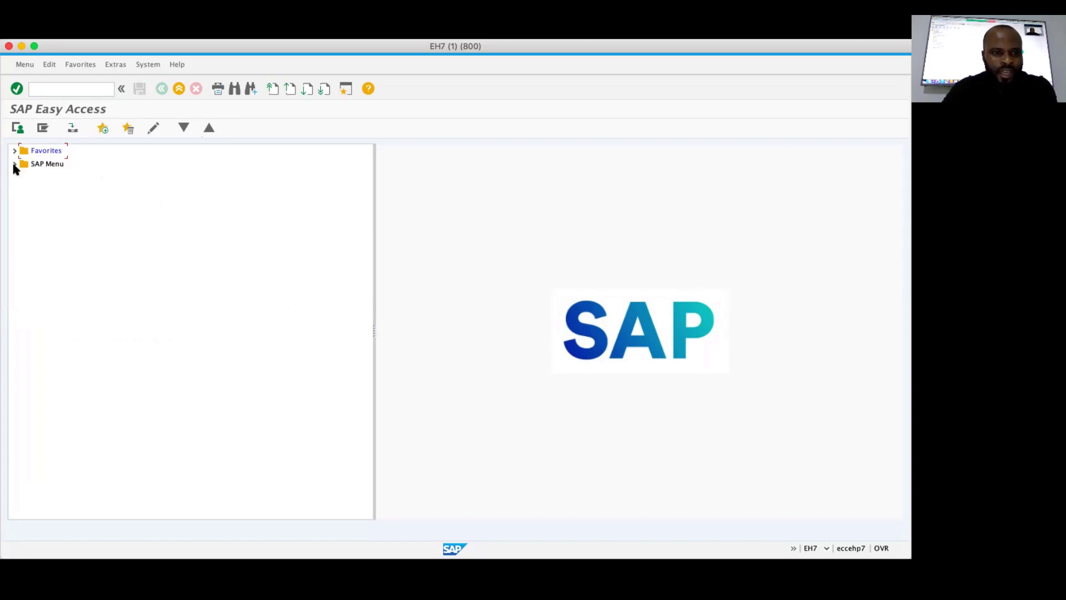
click(15, 164)
click(15, 164)
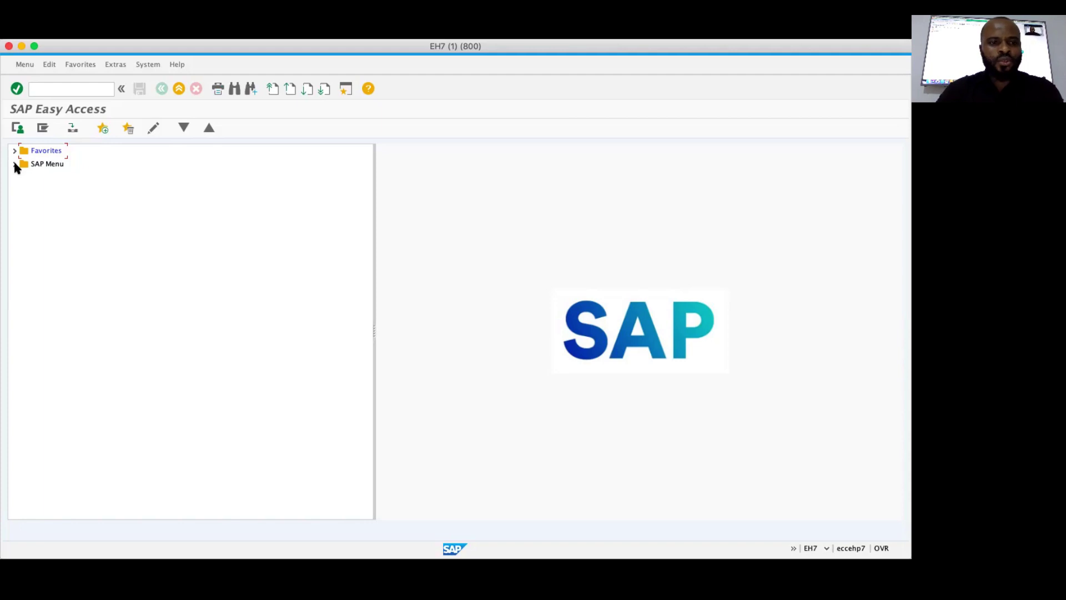
Open ME21N - Vendor/Supplying Plant Known under Logistics, Materials Management, Purchasing, Purchase Order, Create, and return to SAP Easy Access.
click(15, 165)
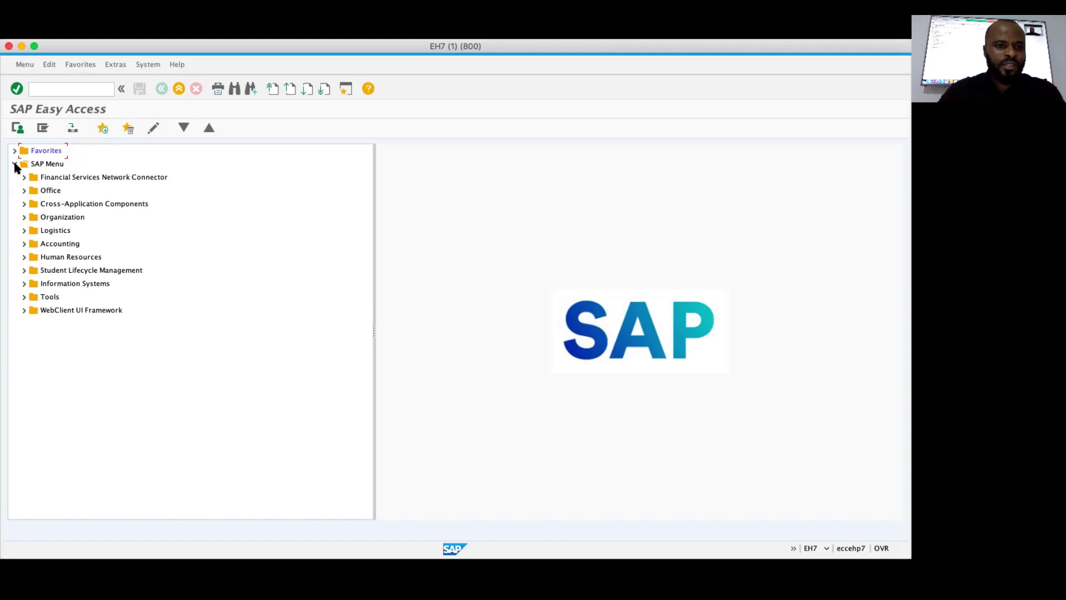
click(25, 243)
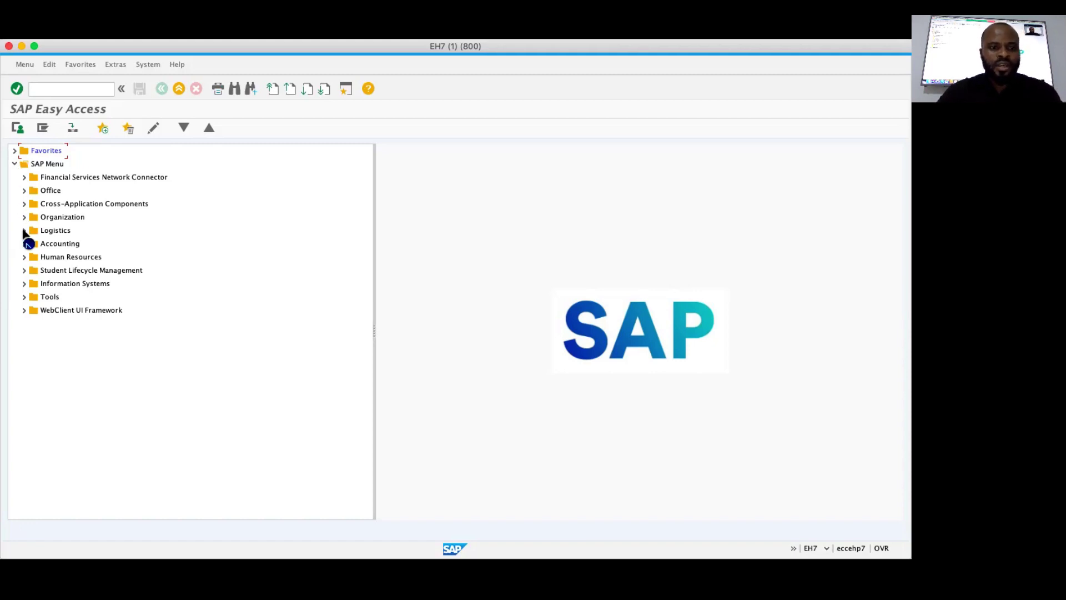
click(23, 229)
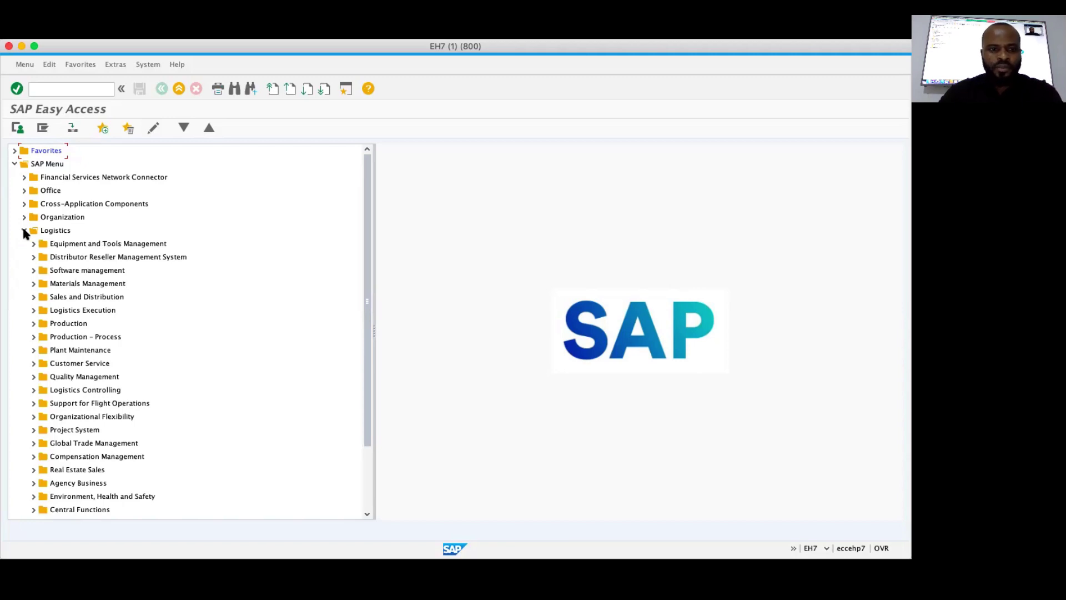
click(33, 283)
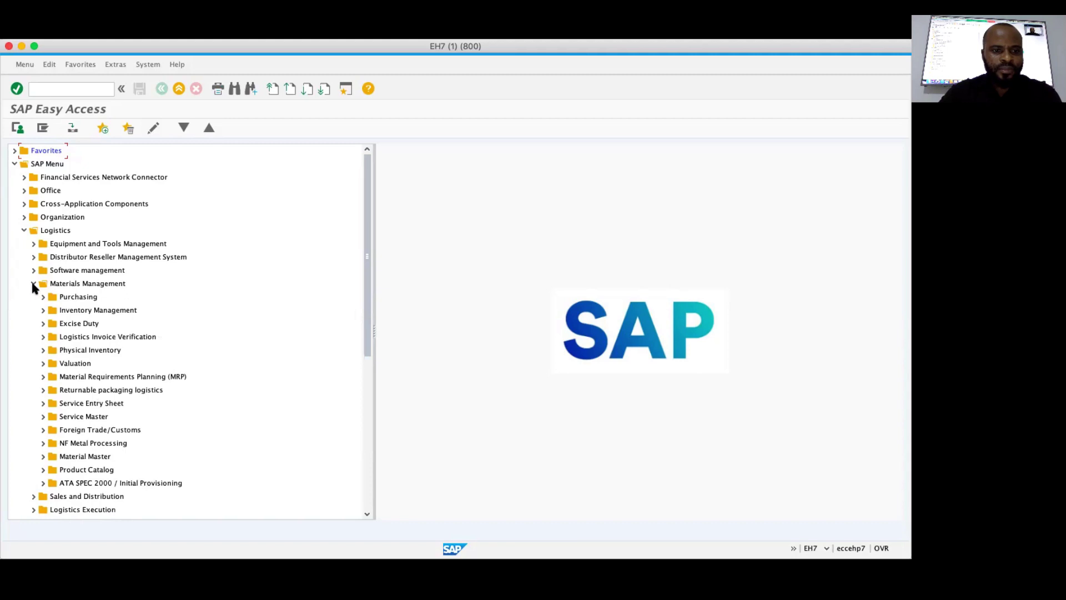
click(44, 297)
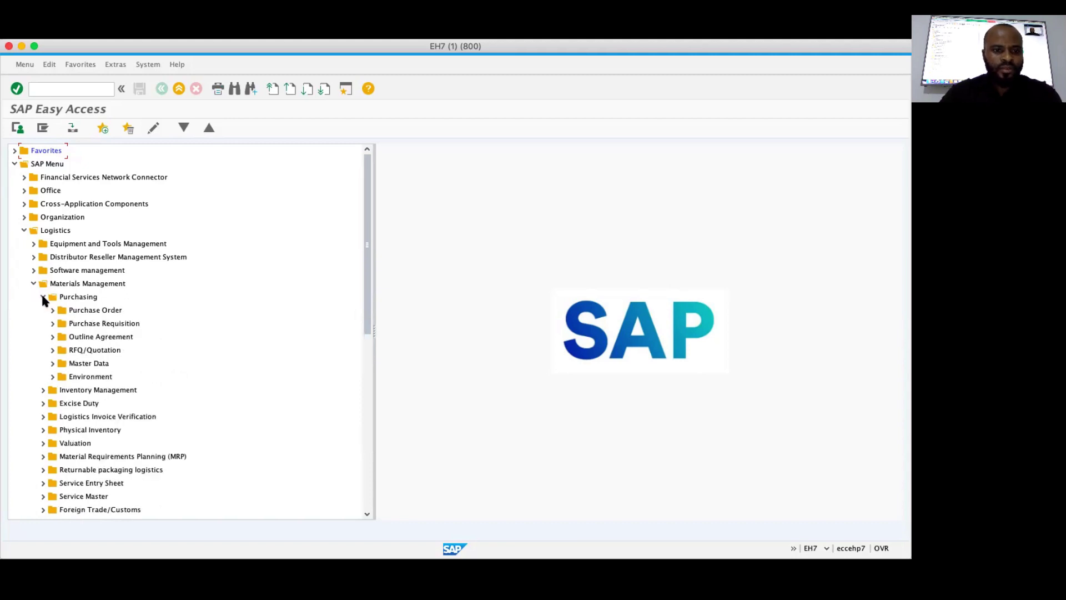
click(52, 310)
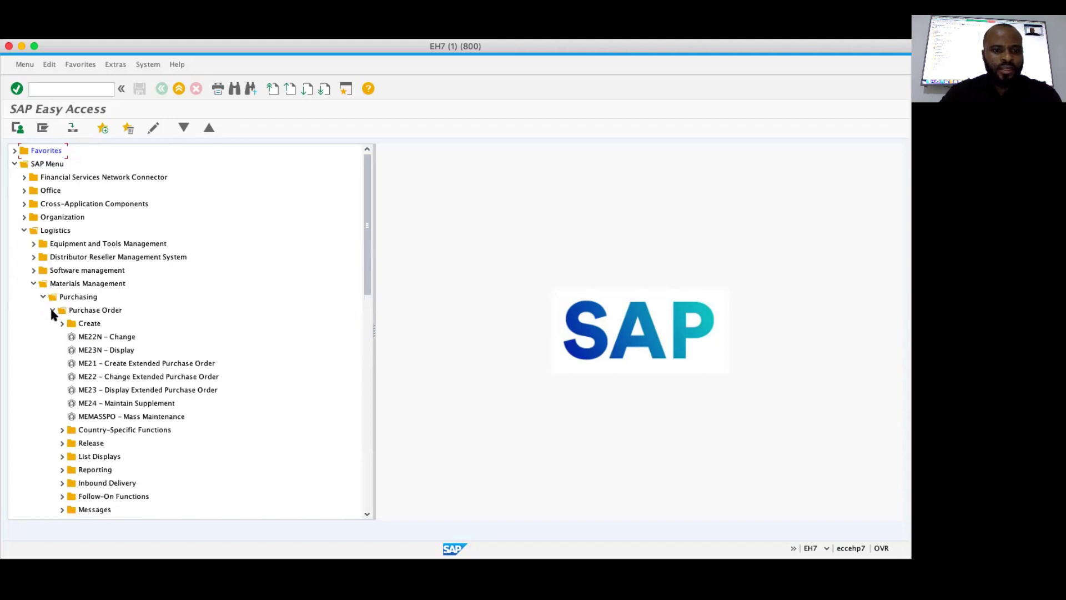
click(62, 324)
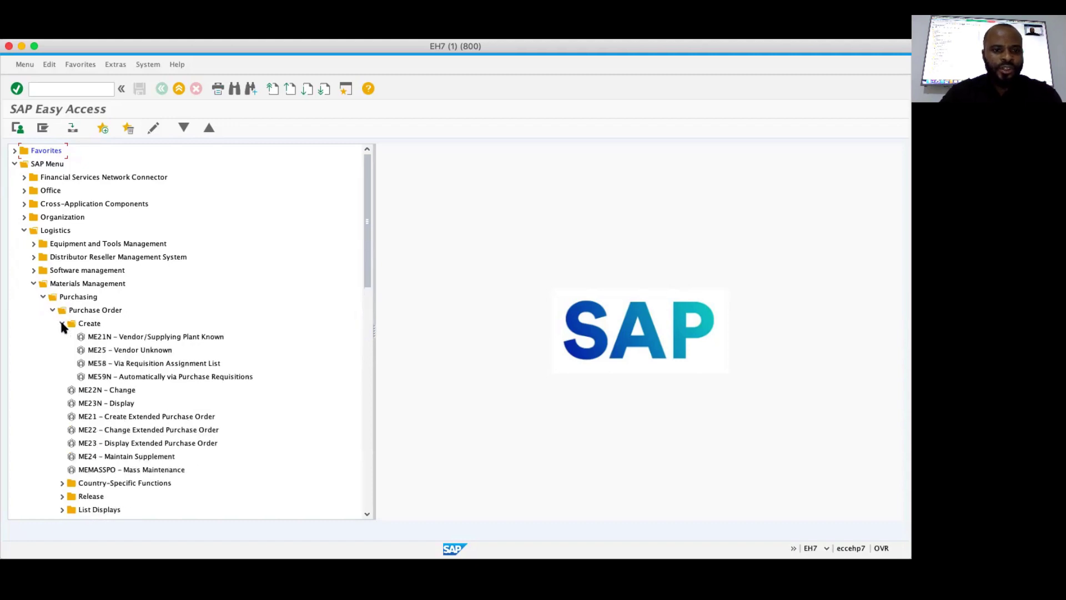
click(133, 340)
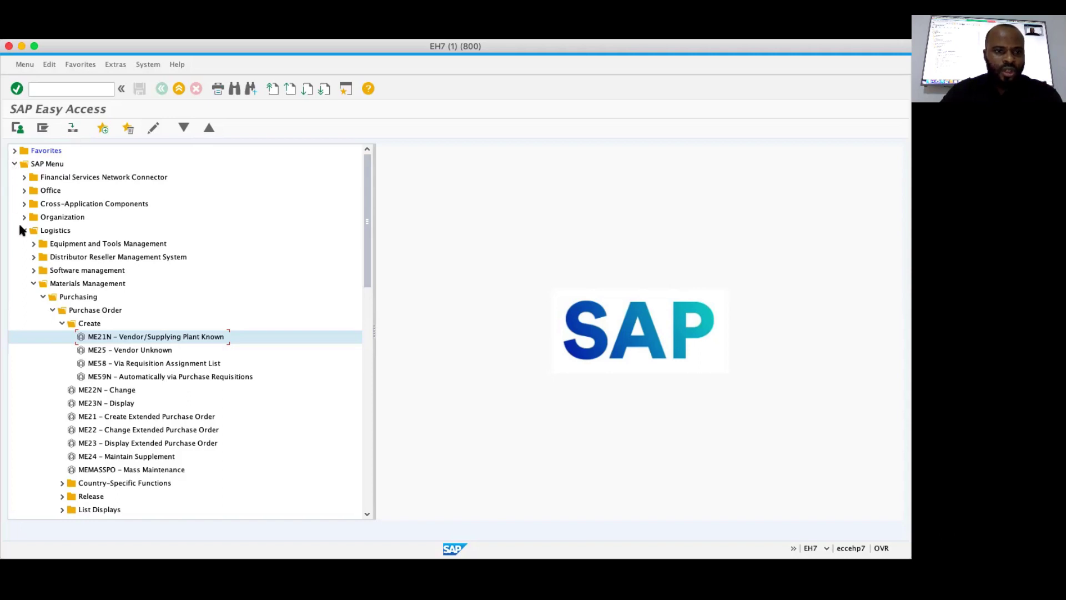
double_click(152, 337)
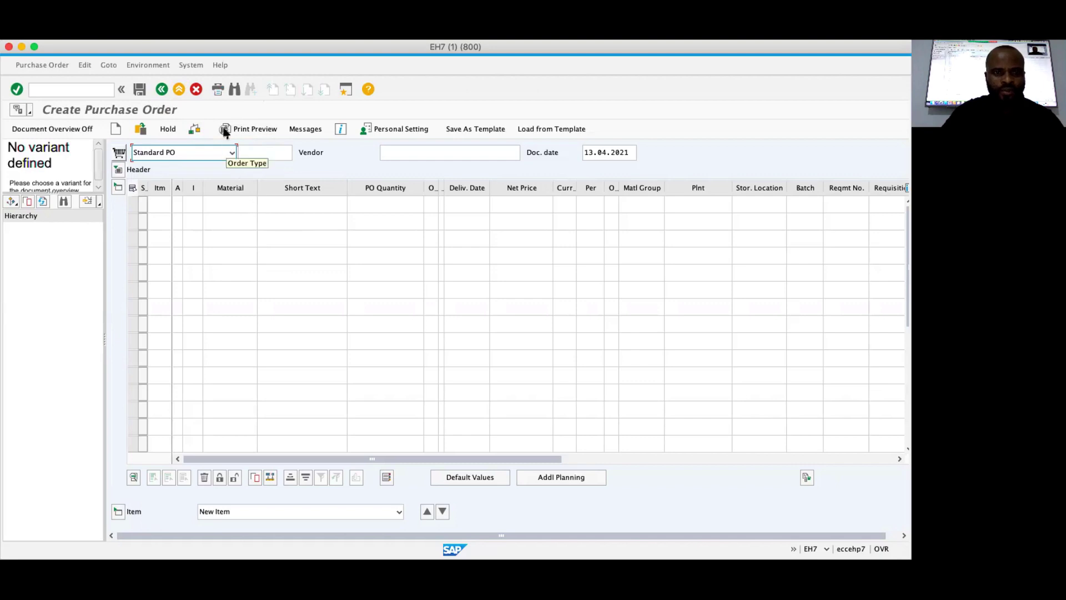
click(161, 90)
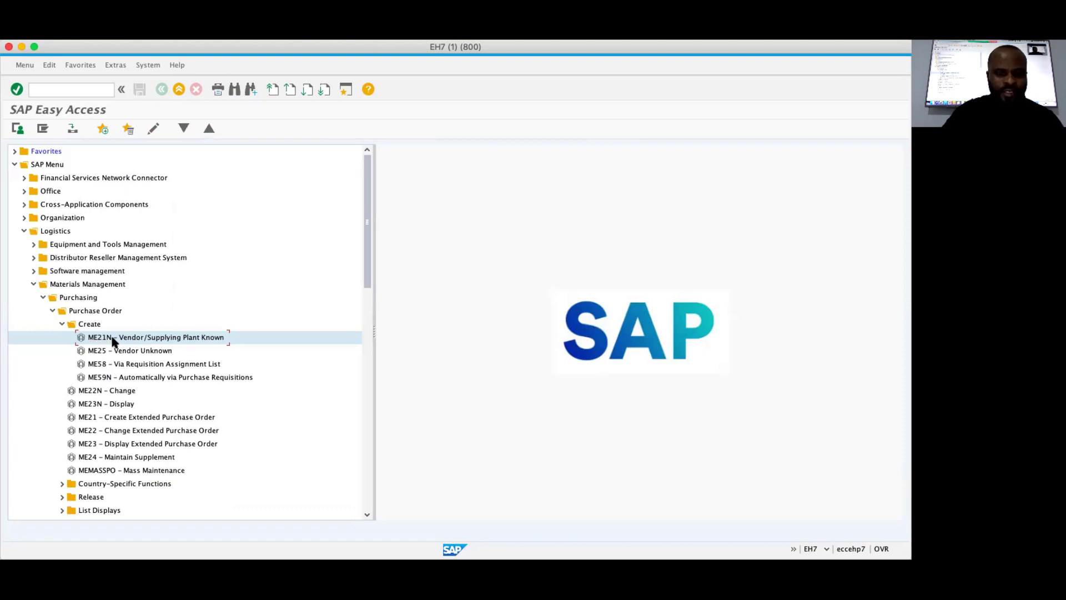
Open the Create Purchase Order screen directly with transaction code ME21N, and return to SAP Easy Access.
click(61, 89)
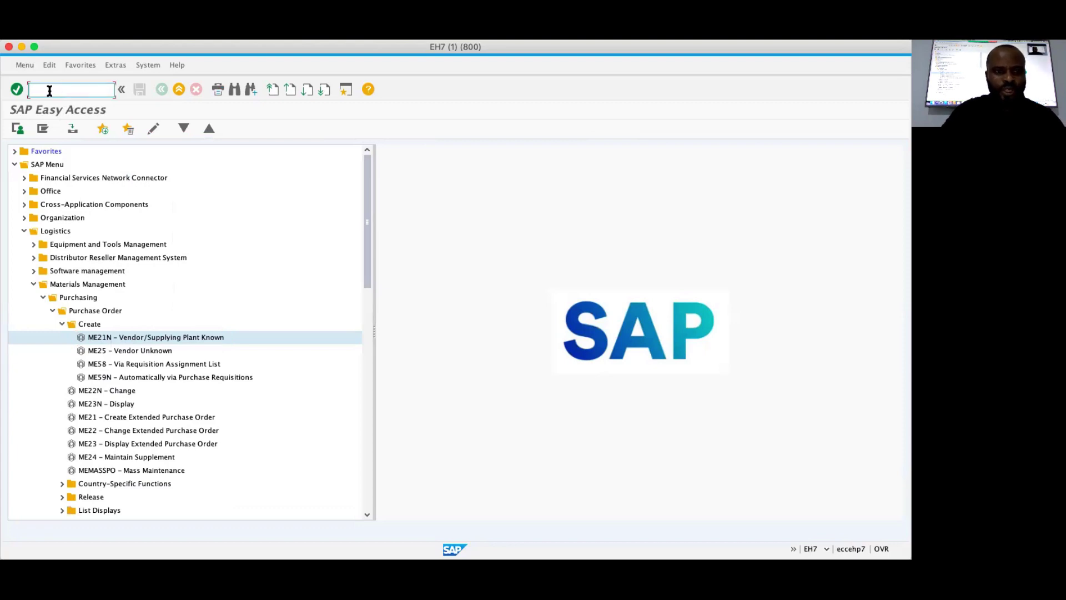
text(Me)
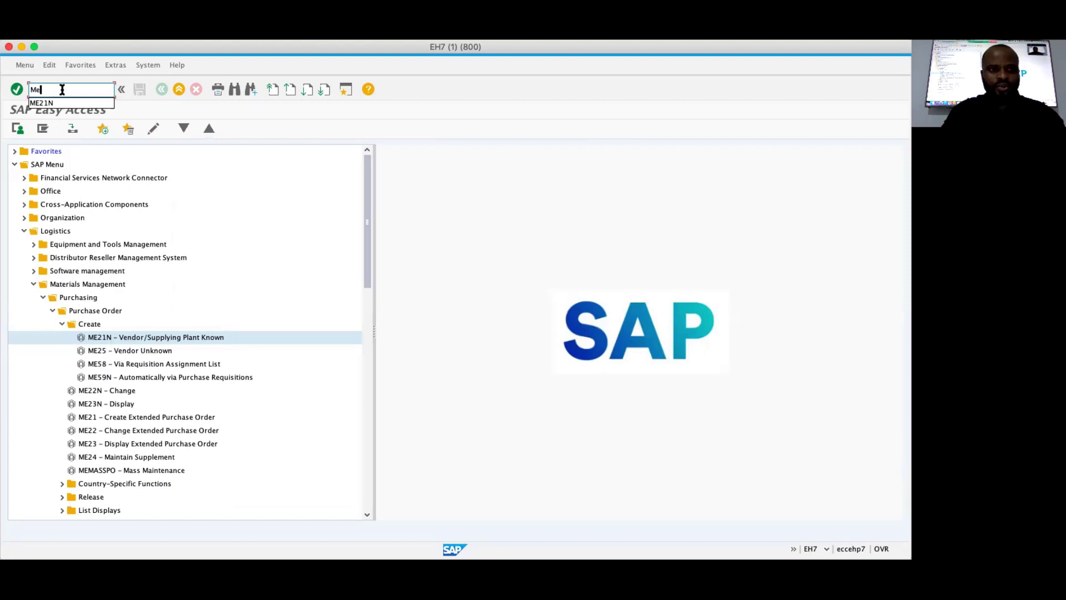
text(21n)
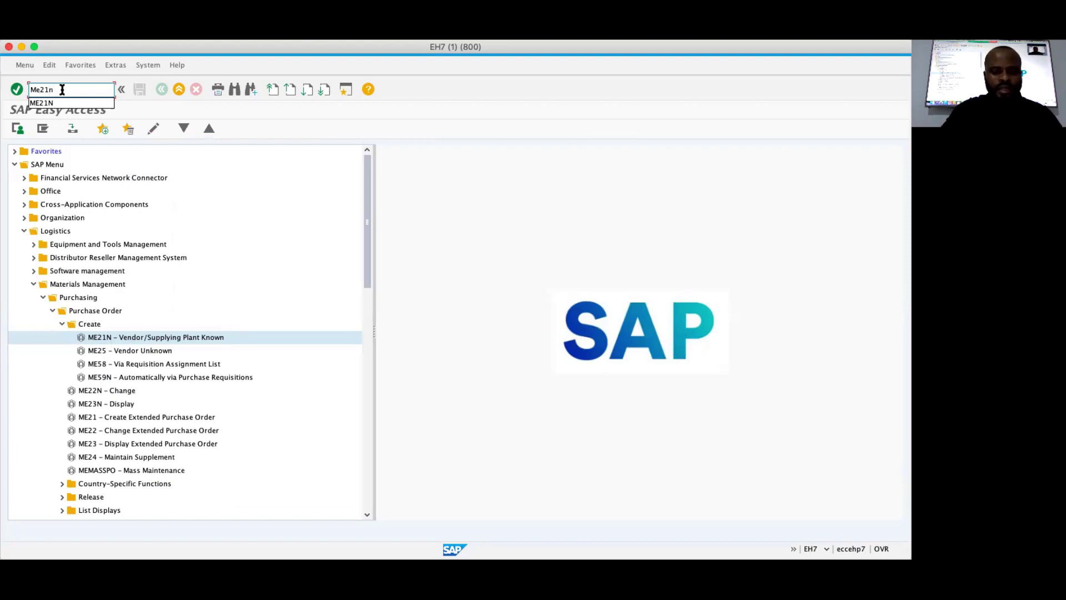
click(17, 90)
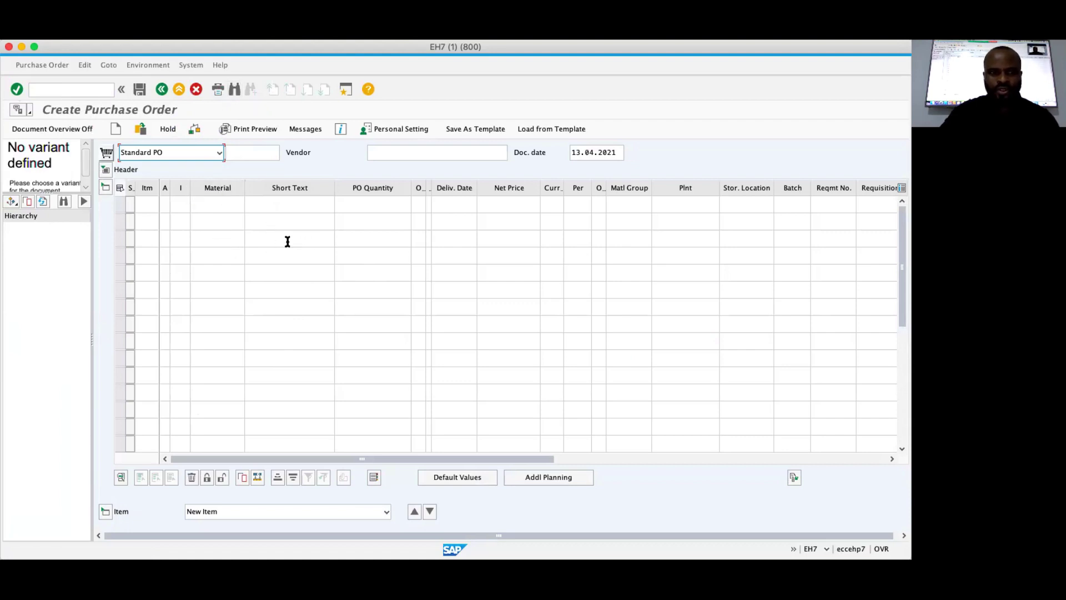
click(161, 91)
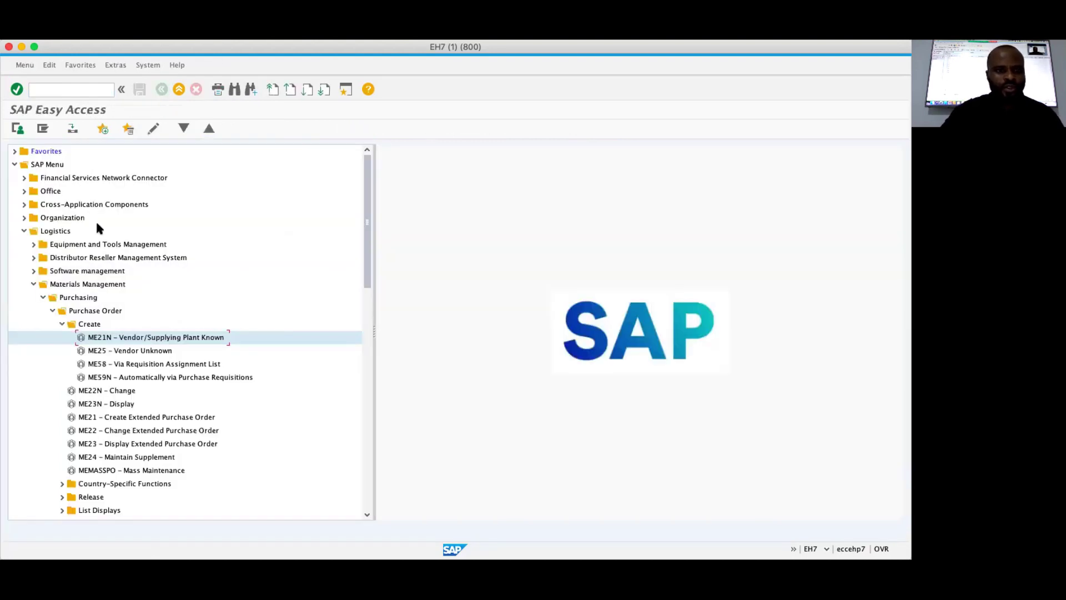
Collapse the Purchasing, Materials Management and Logistics folders in the SAP Menu tree.
click(42, 298)
click(33, 284)
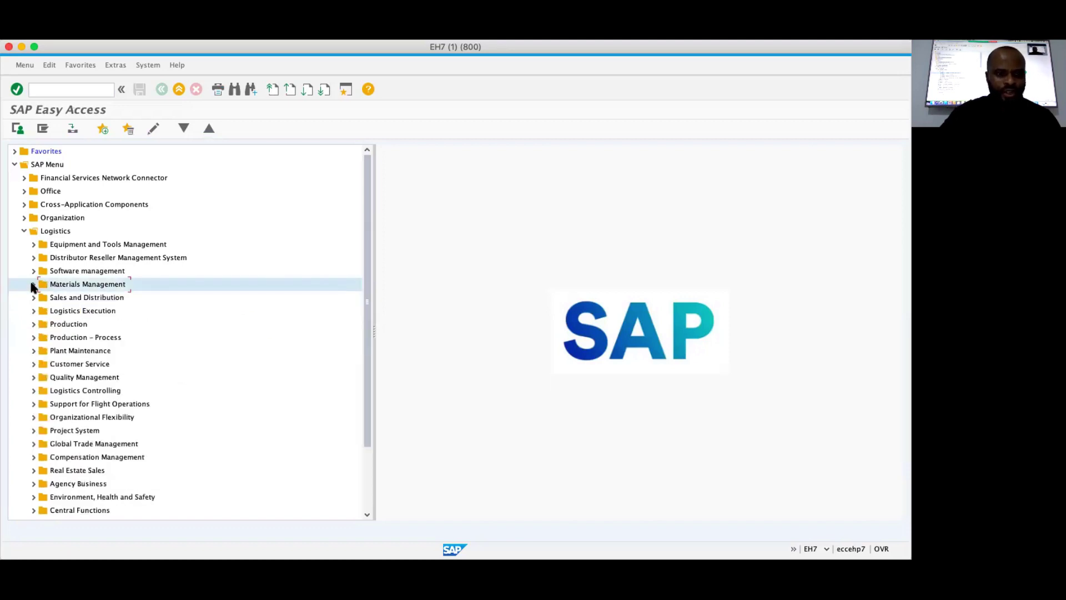
click(24, 231)
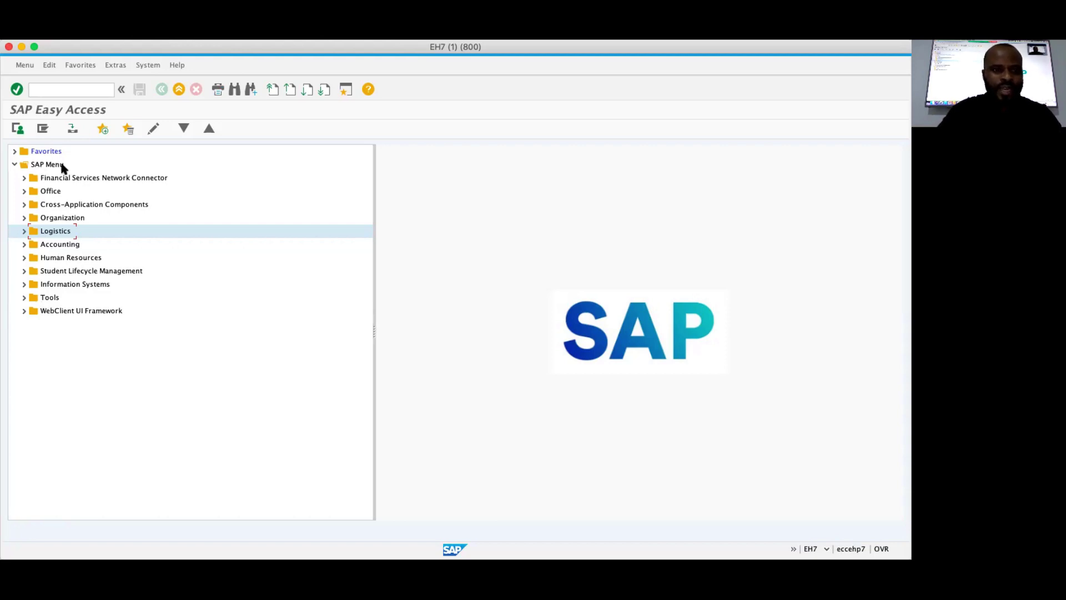
Open SPRO - Execute Project from the IMG folder under Tools, Customizing in the SAP Menu tree.
click(23, 298)
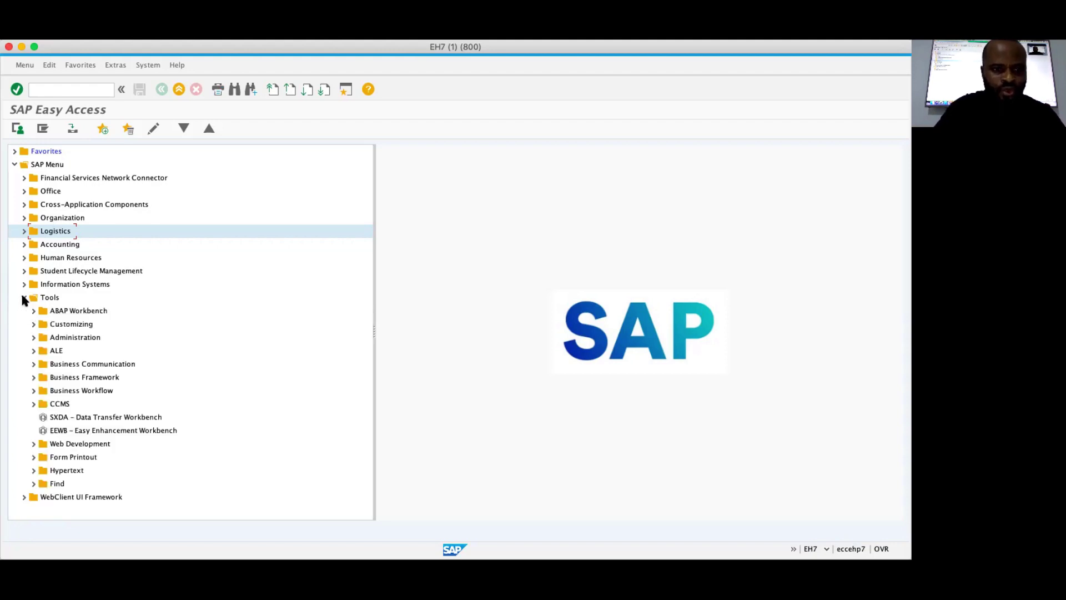
click(33, 326)
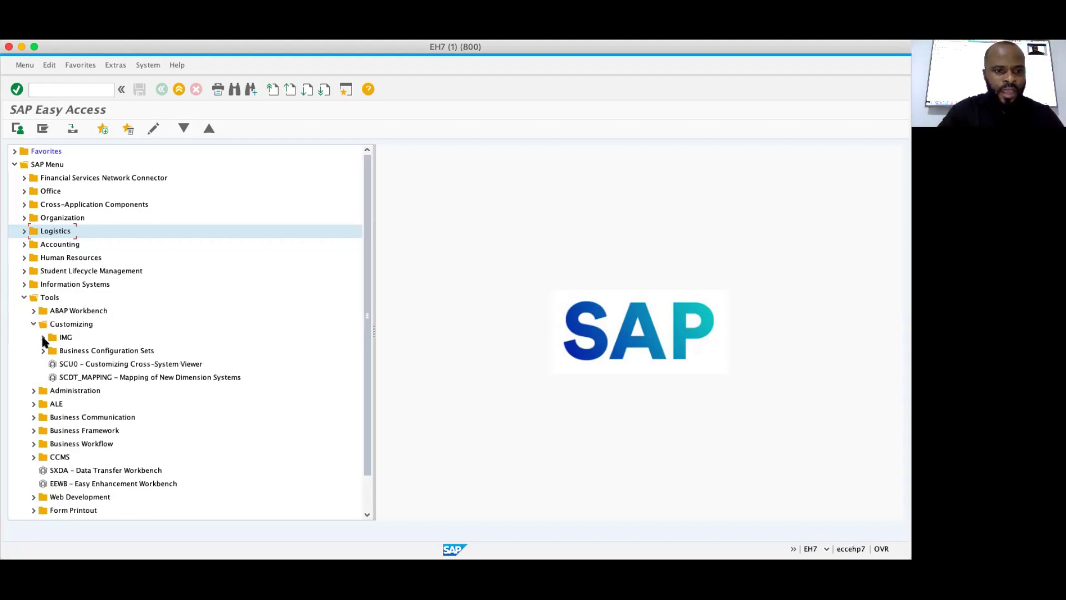
click(43, 339)
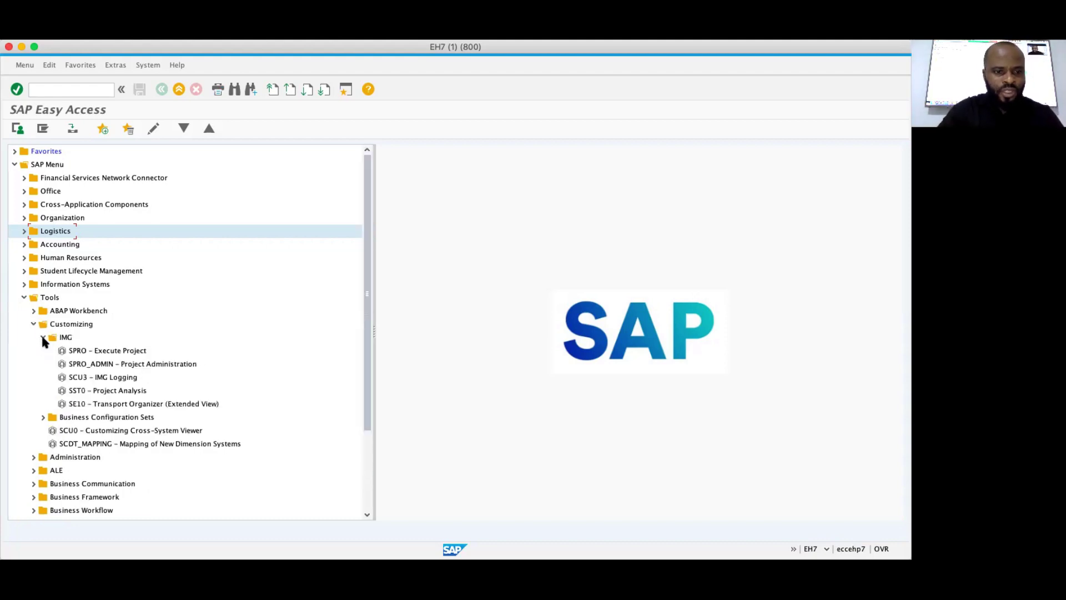
double_click(124, 353)
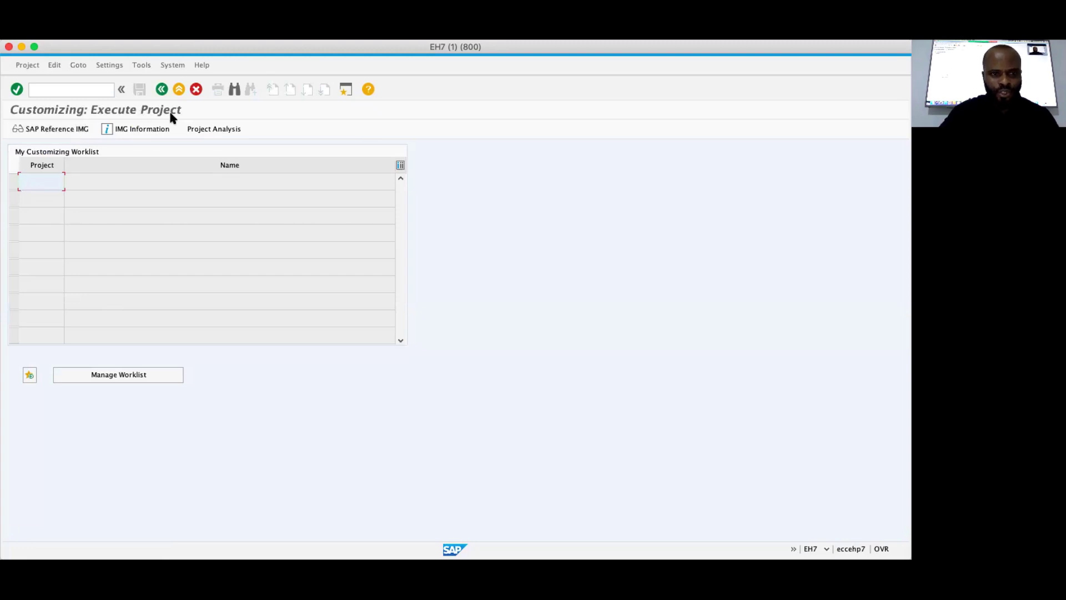
From the SAP Reference IMG, open the activity "Define, copy, delete, check plant" under Enterprise Structure, Definition, Logistics - General.
click(51, 131)
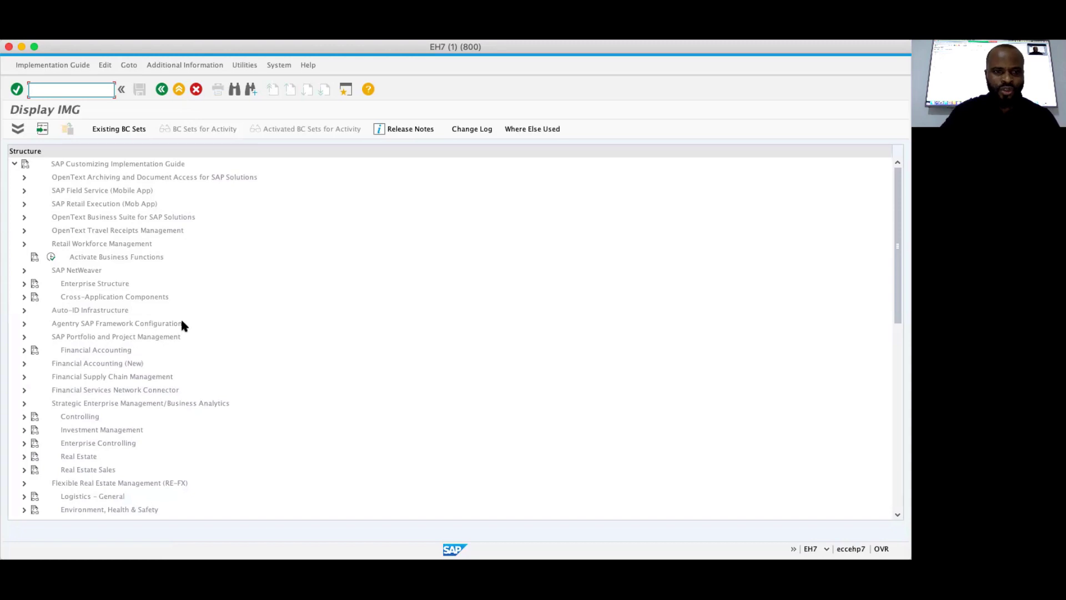
click(24, 284)
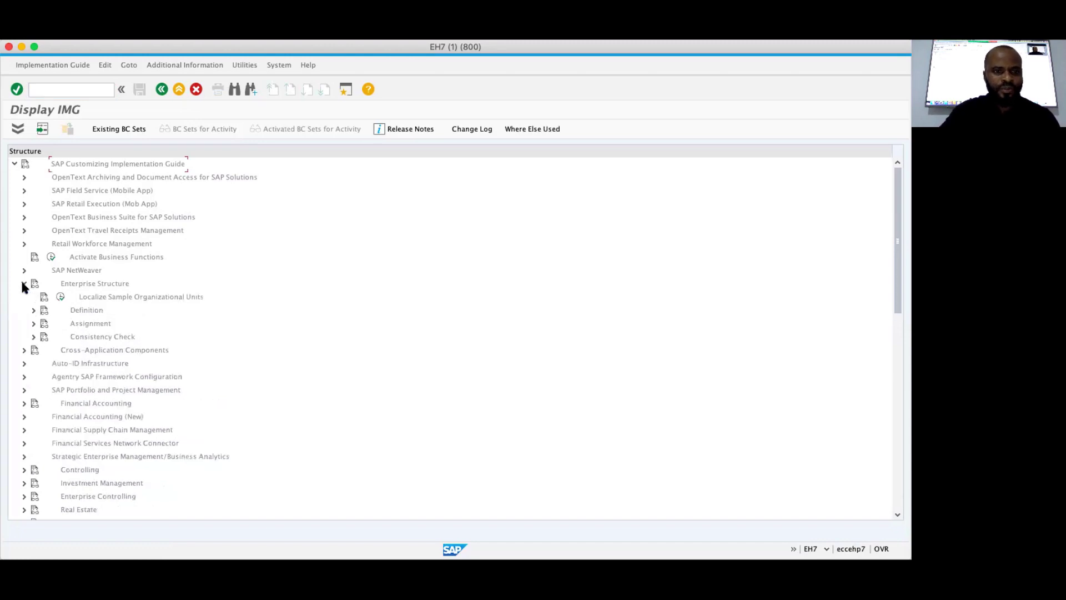
click(34, 311)
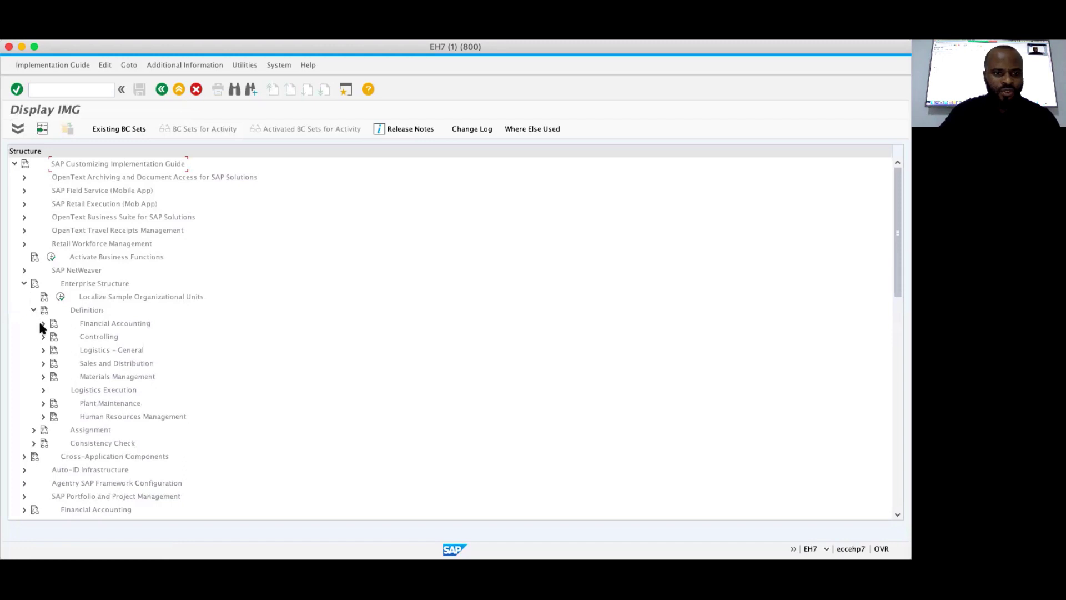
click(44, 352)
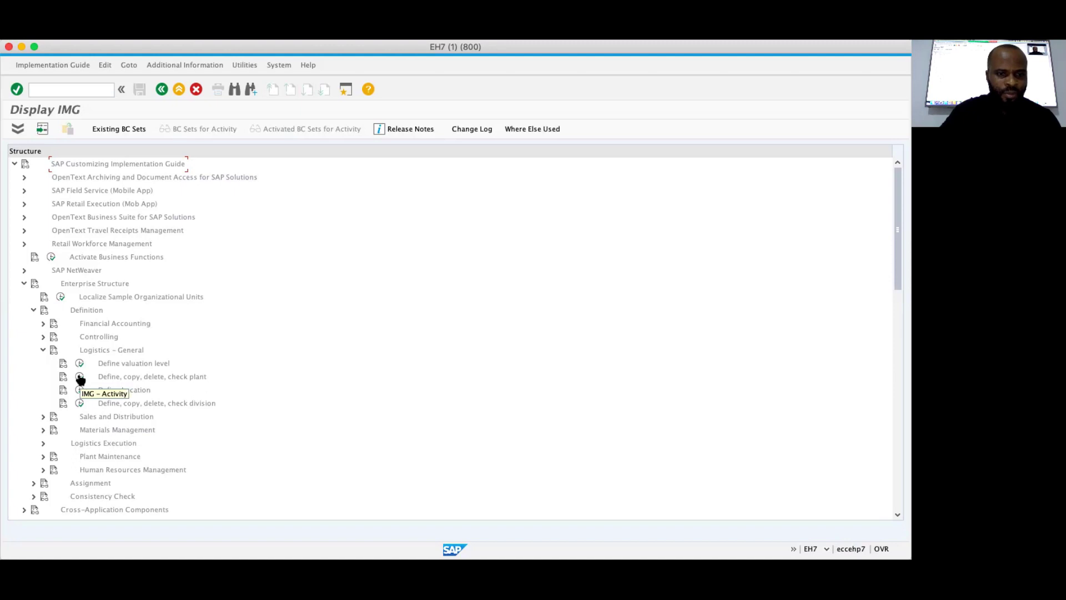
click(80, 377)
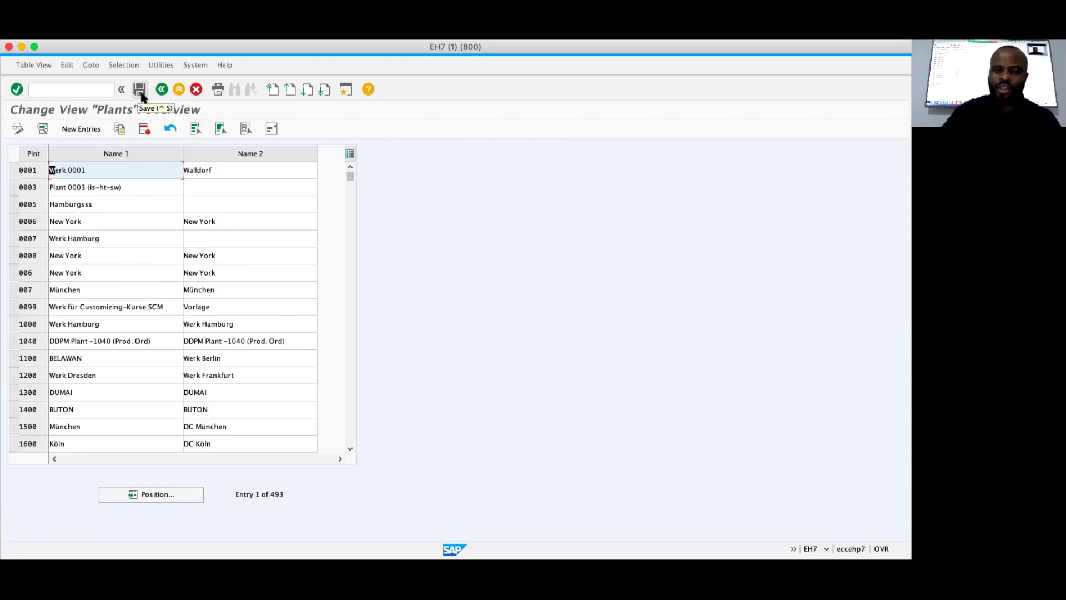
Leave the Plants overview and go back through the IMG and Execute Project screens to SAP Easy Access.
click(161, 90)
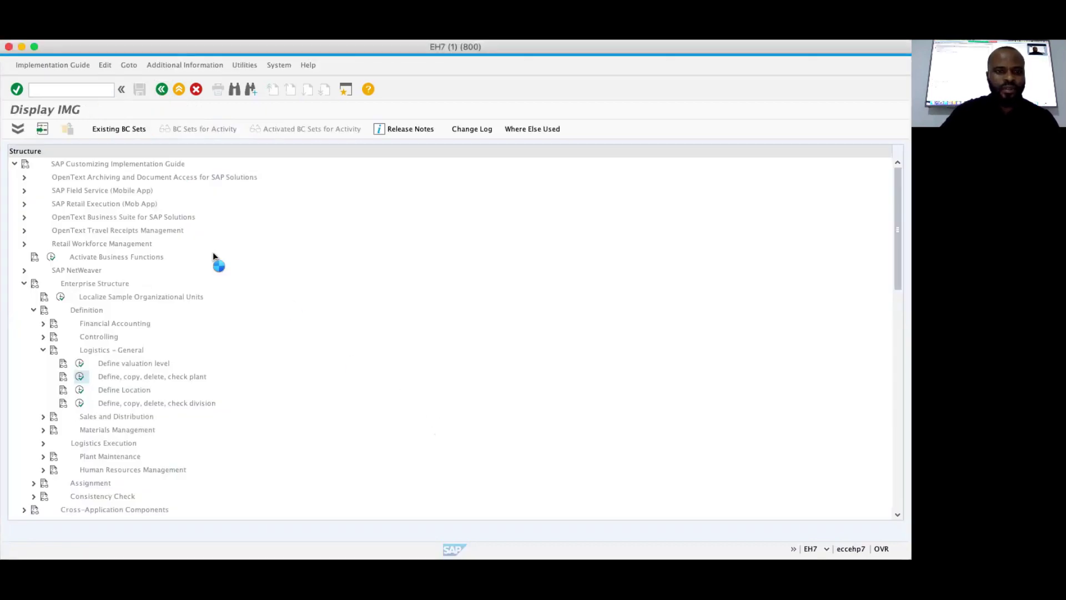
click(159, 91)
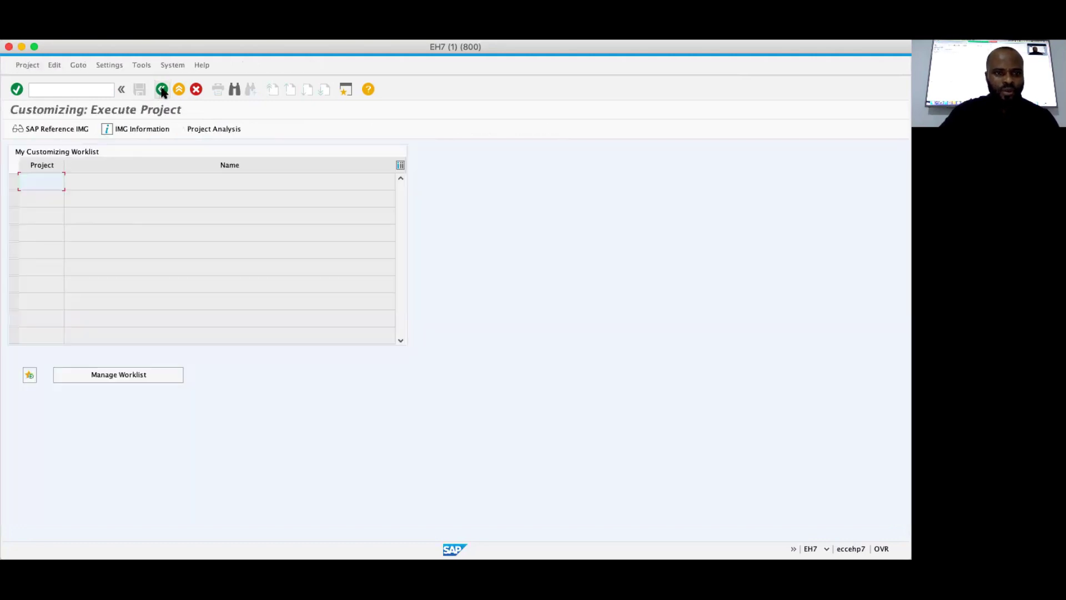
click(161, 91)
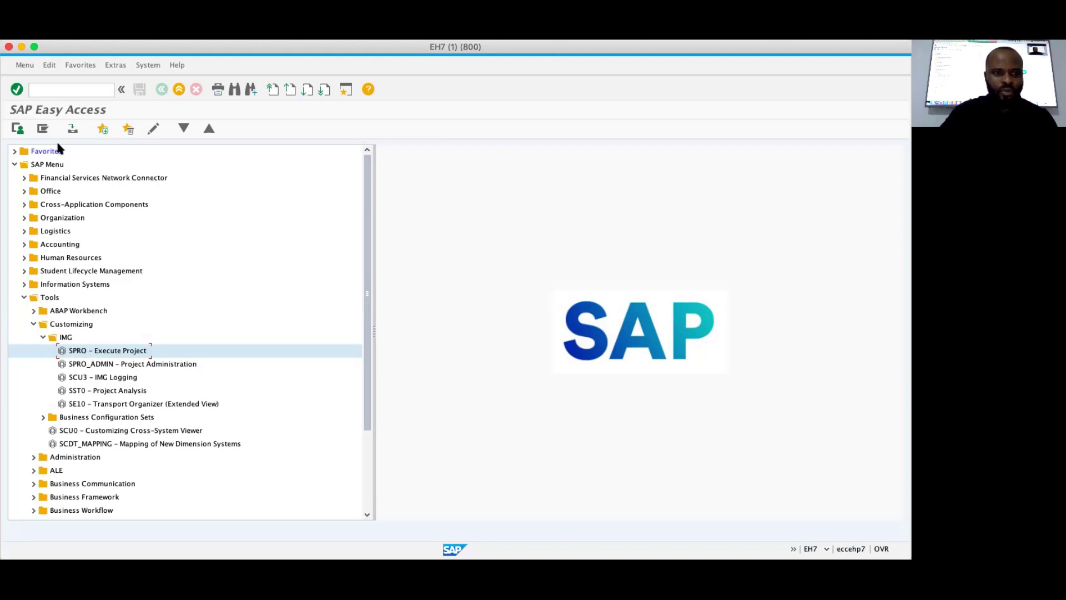
Open Customizing: Execute Project directly with transaction code spro and display the SAP Reference IMG.
click(57, 91)
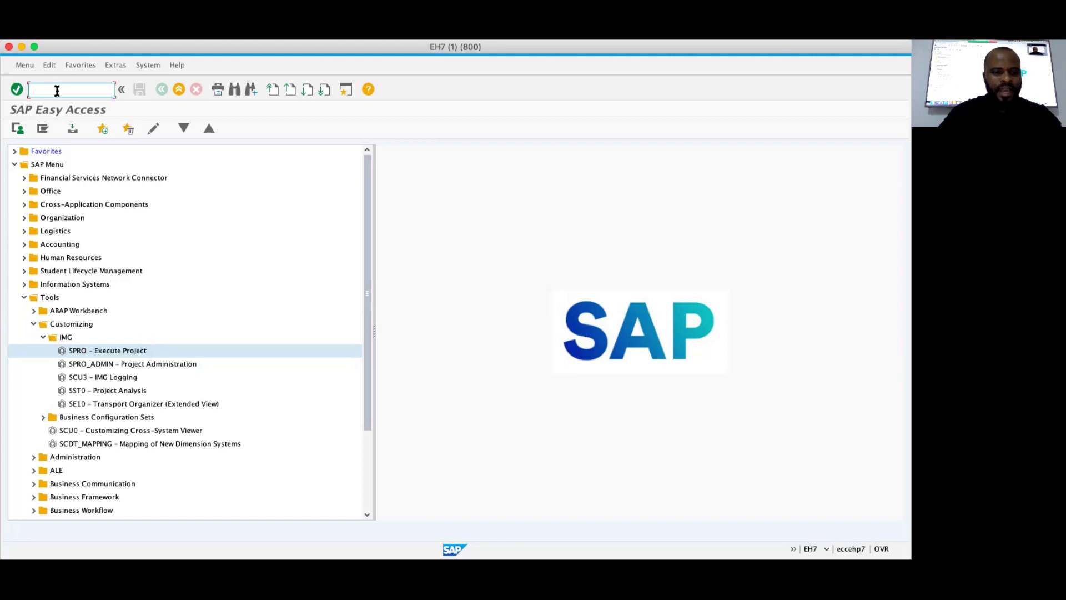
text(spro)
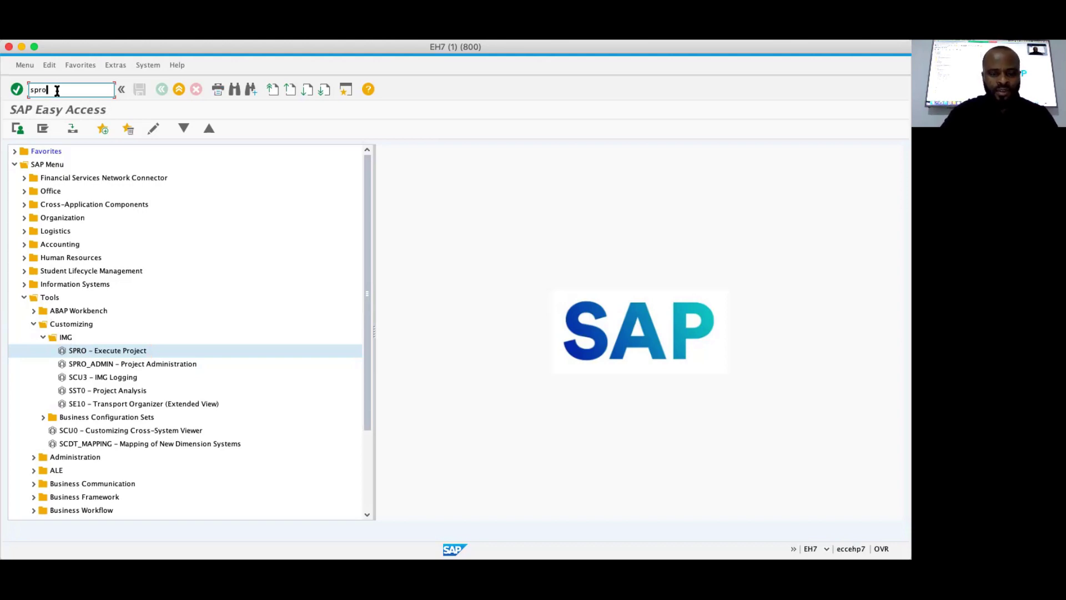
key(Return)
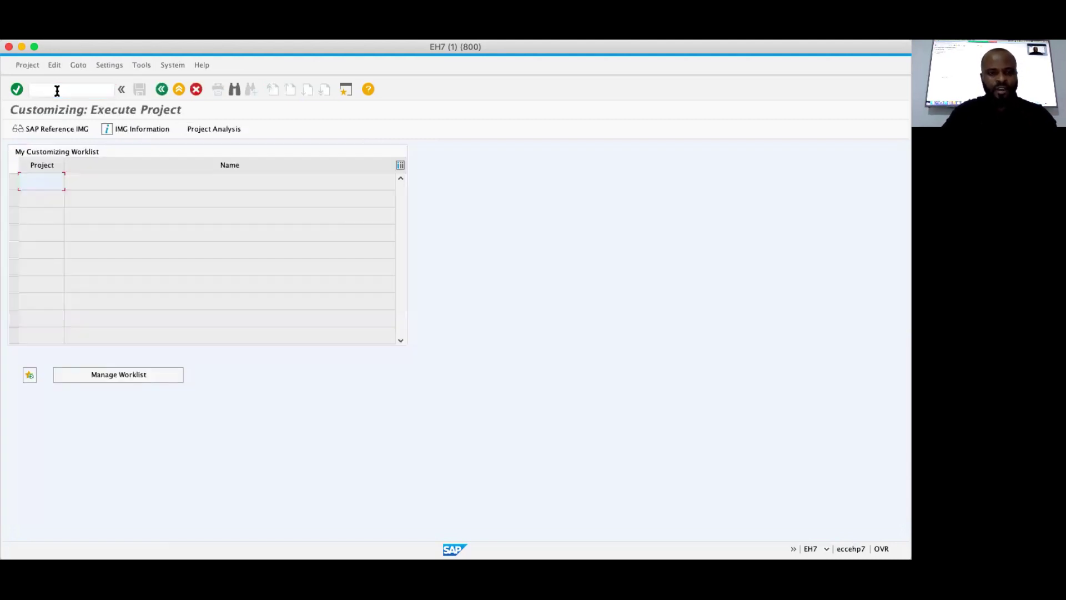
click(46, 131)
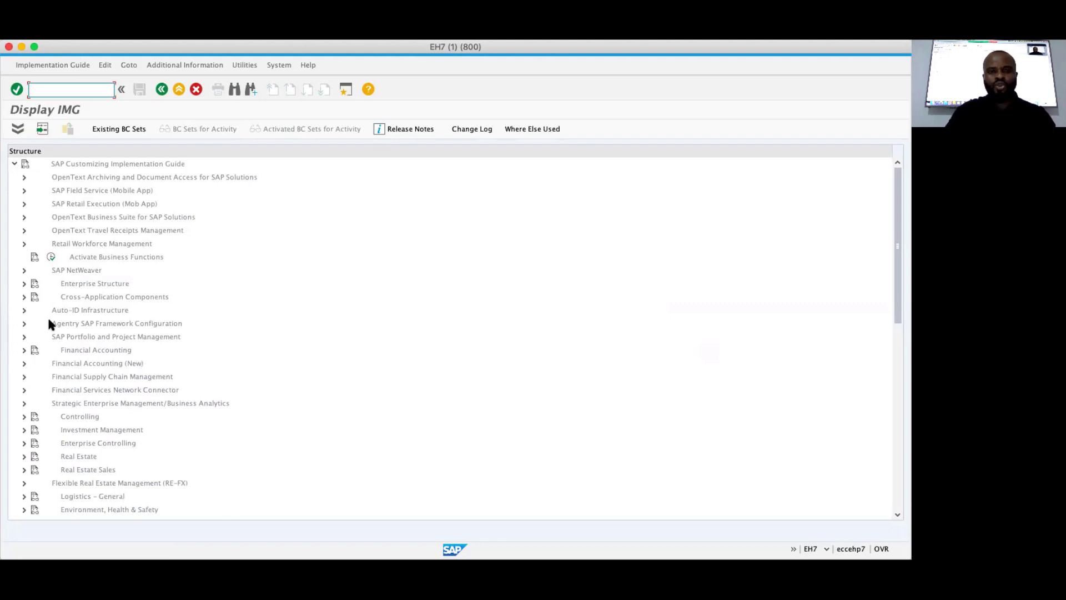
Exit the Display IMG and Execute Project screens to return to SAP Easy Access.
click(161, 89)
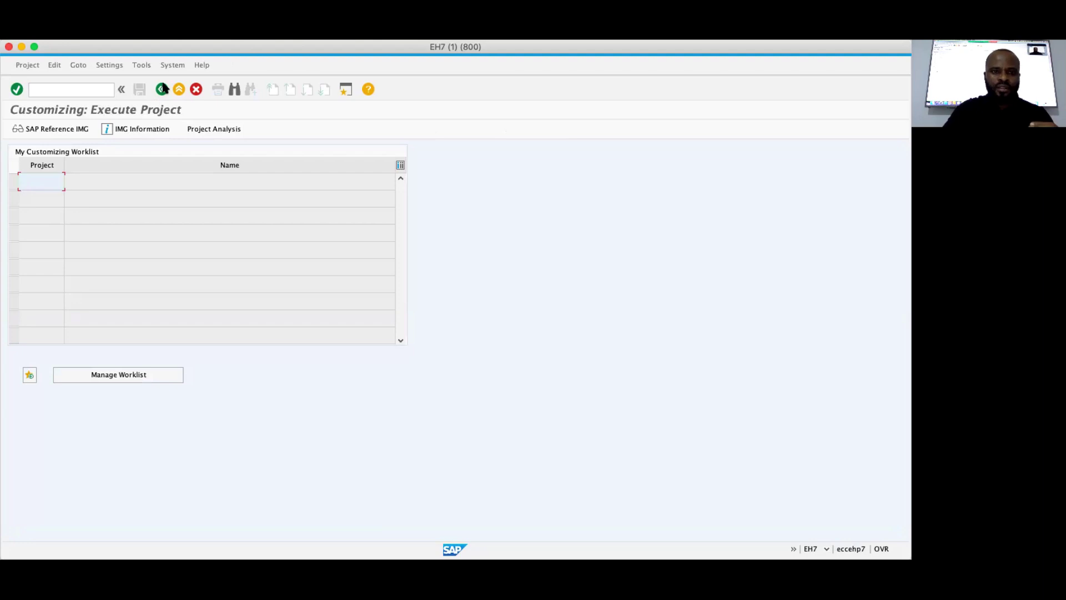
click(162, 89)
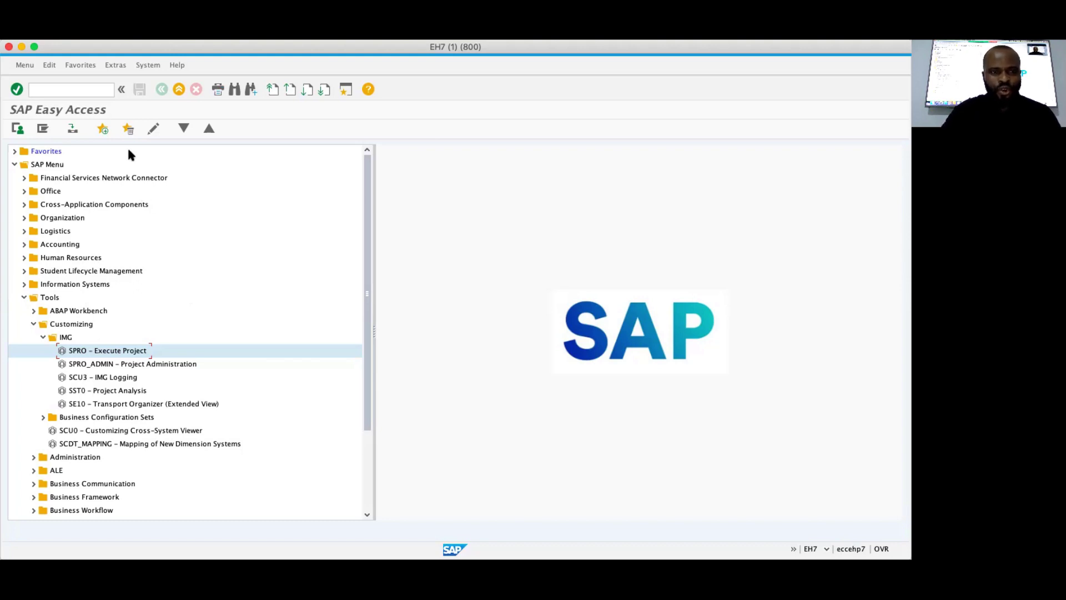
click(78, 88)
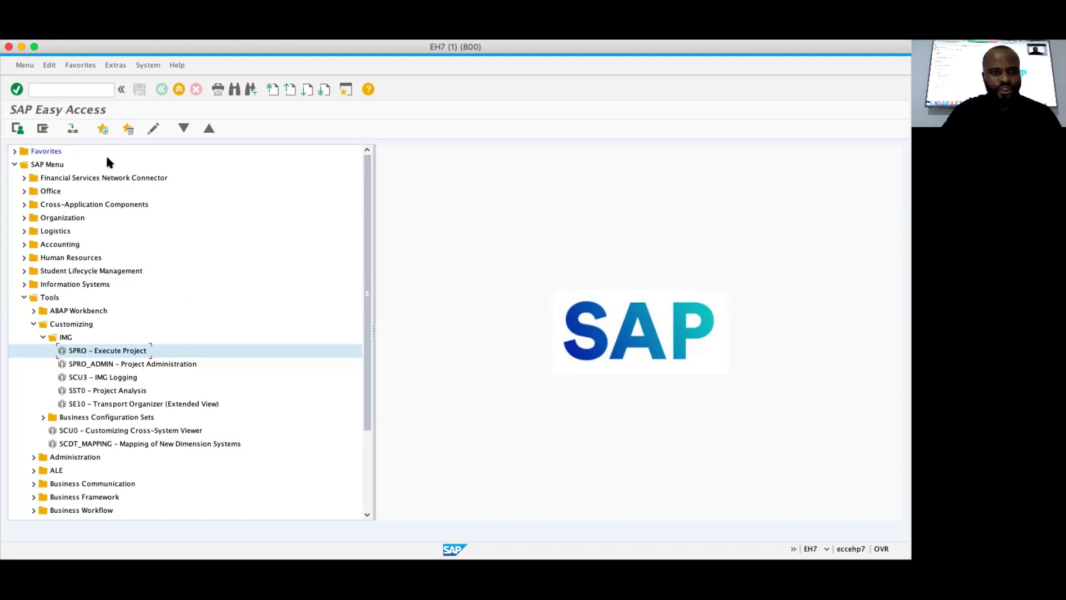